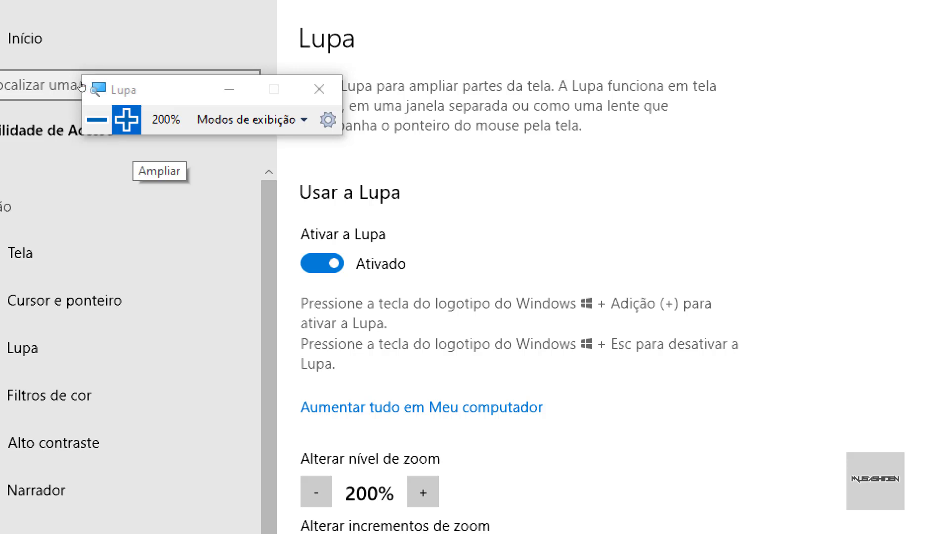
Raise the Lupa magnification to 300% and switch it to the Lente view mode with the Start menu open
{"action": "left_click", "coordinate": [126, 120]}
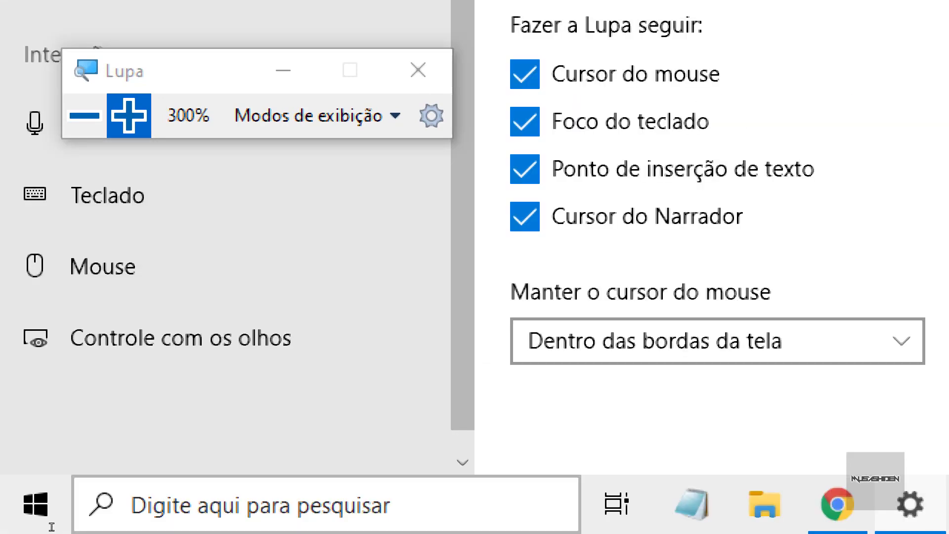
{"action": "left_click", "coordinate": [16, 525]}
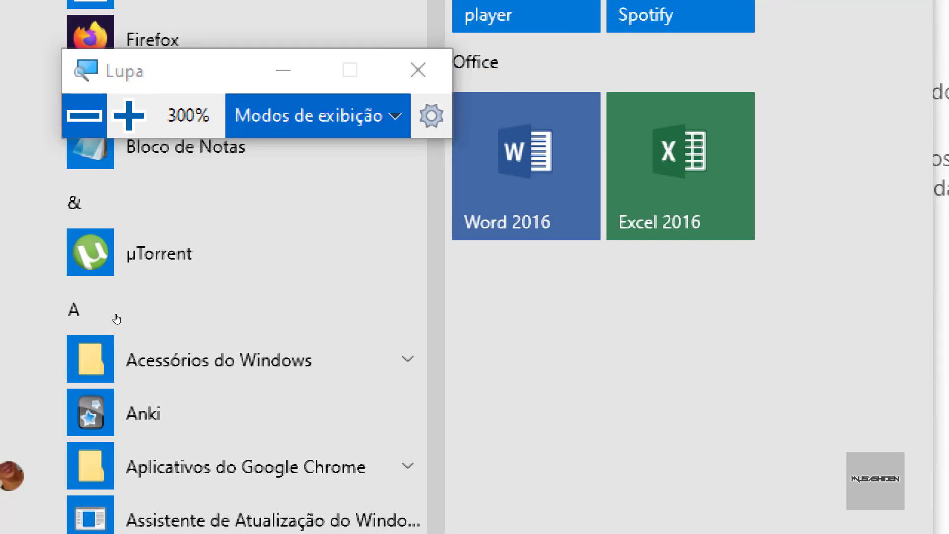
{"action": "key", "text": "alt+Down"}
{"action": "key", "text": "Down"}
{"action": "key", "text": "Down"}
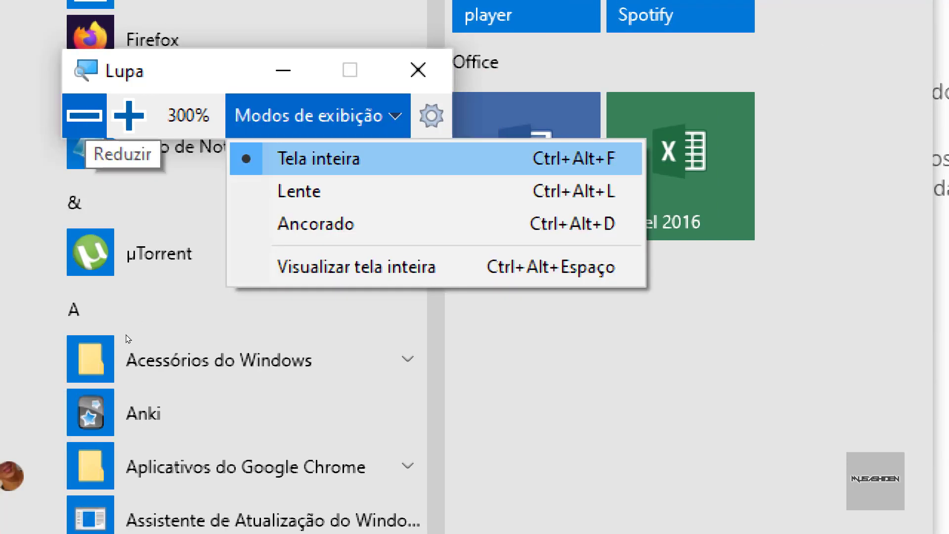
{"action": "key", "text": "Up"}
{"action": "key", "text": "Down"}
{"action": "key", "text": "Return"}
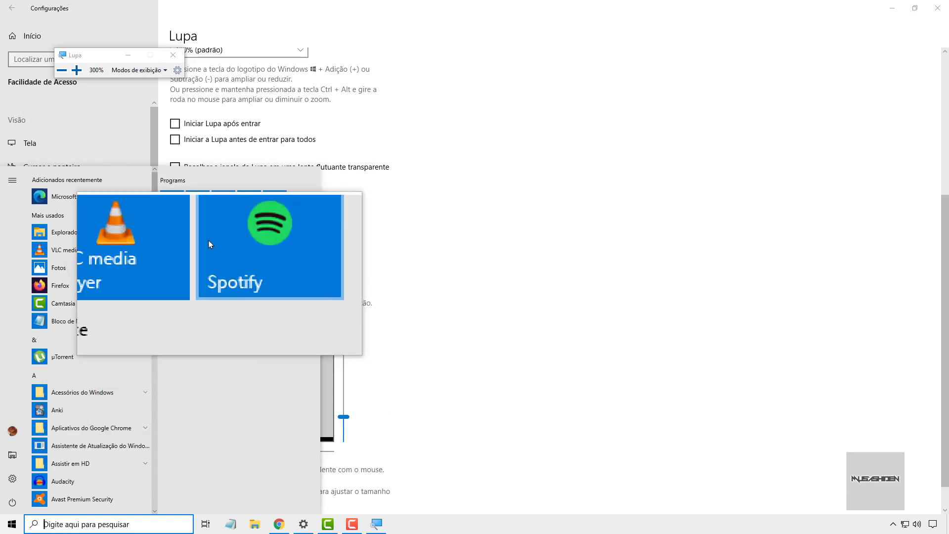
Switch Lupa to the Ancorado view mode and enlarge the docked strip to about half the screen's height
{"action": "left_click", "coordinate": [141, 72]}
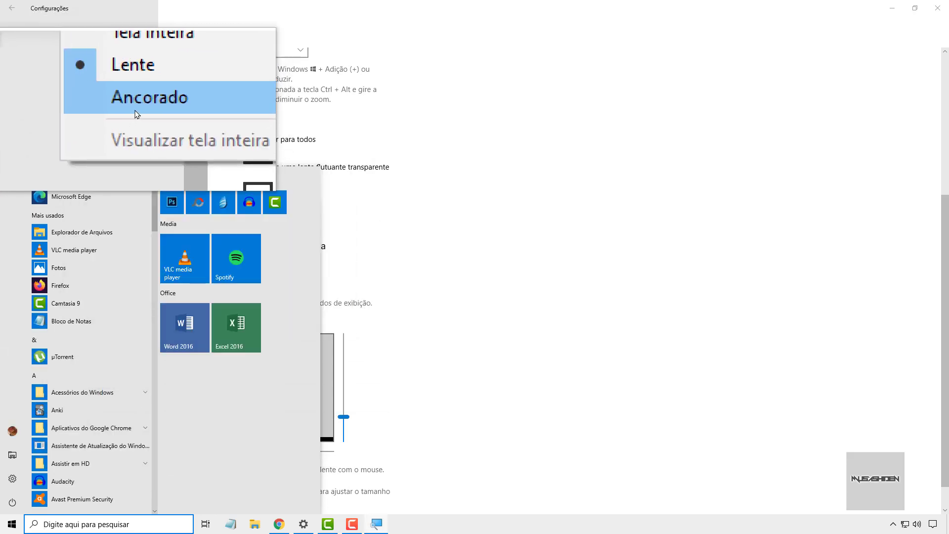
{"action": "left_click", "coordinate": [139, 113]}
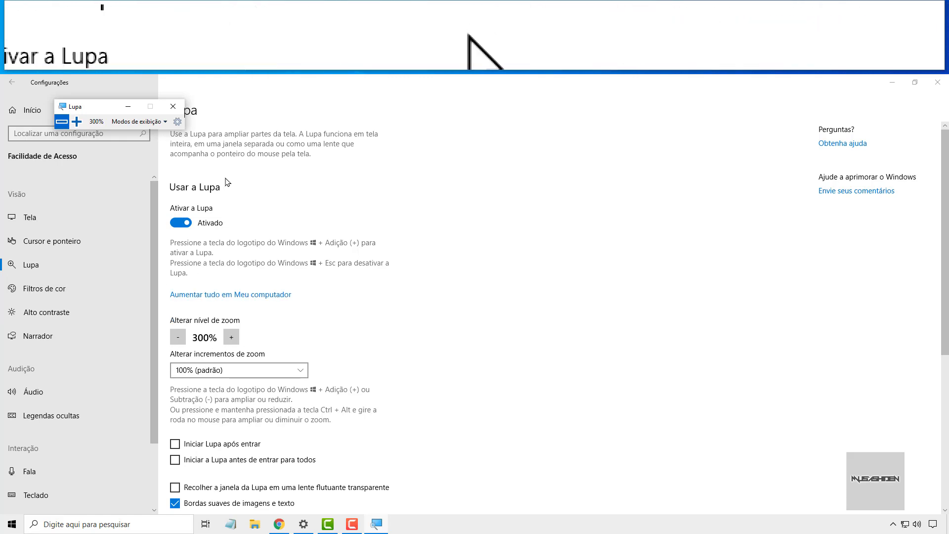
{"action": "left_click_drag", "start_coordinate": [316, 72], "coordinate": [363, 78]}
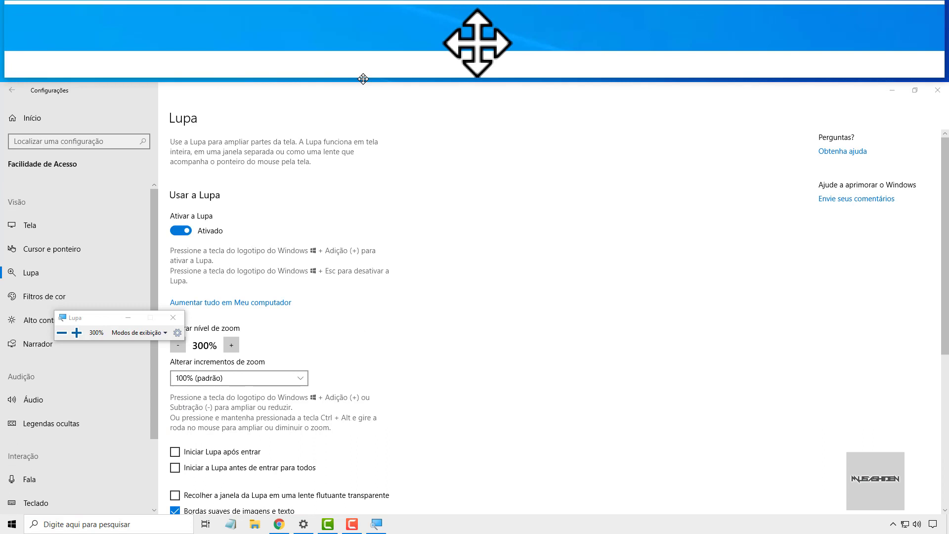
{"action": "left_click_drag", "start_coordinate": [363, 79], "coordinate": [364, 273]}
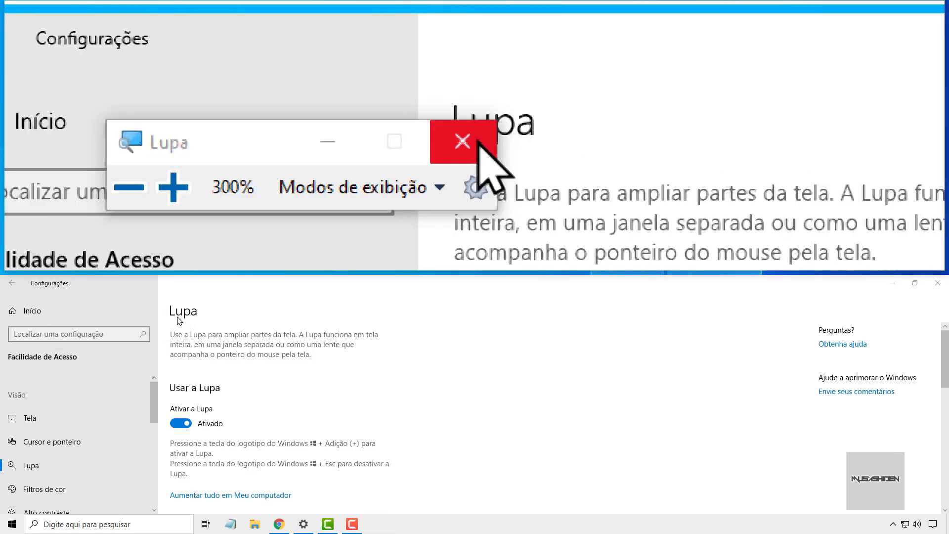
Close Lupa, and turn it on and off again with its Windows shortcuts
{"action": "left_click", "coordinate": [173, 318]}
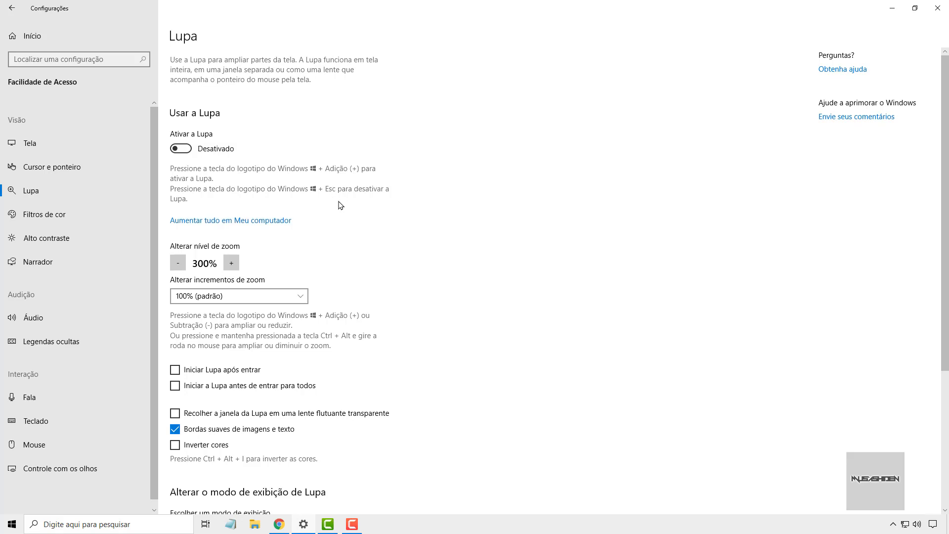
{"action": "key", "text": "super+plus"}
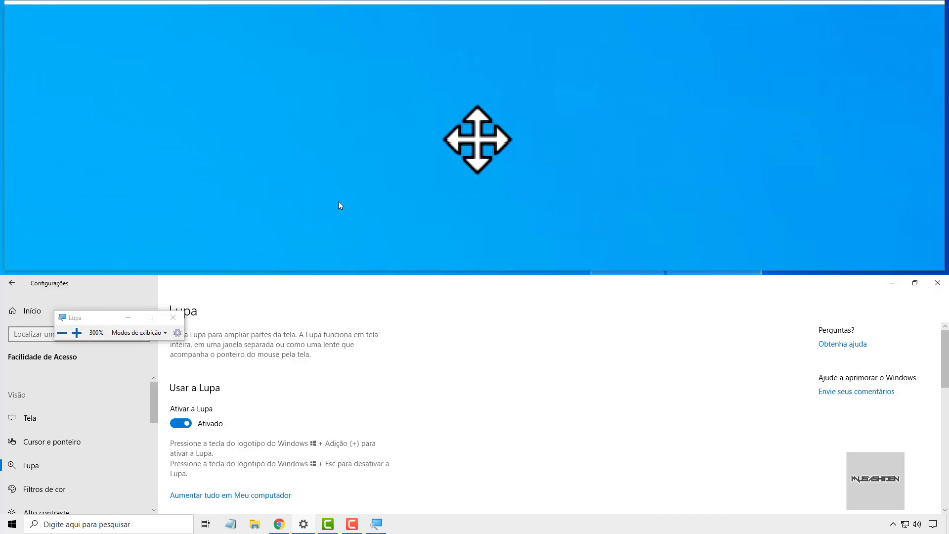
{"action": "key", "text": "super+Escape"}
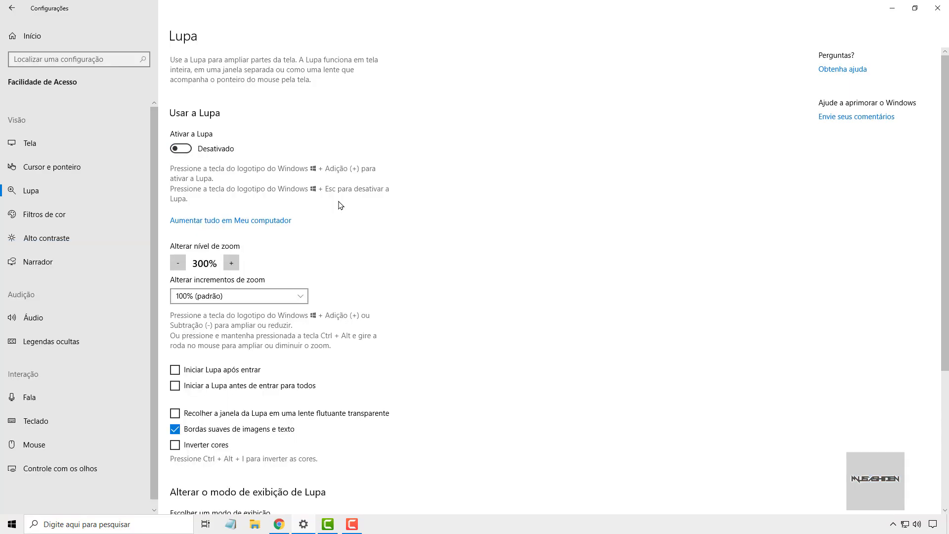
Try raising and lowering the zoom level in the Lupa settings, and view the available zoom increments
{"action": "left_click", "coordinate": [230, 265]}
{"action": "left_click", "coordinate": [230, 264]}
{"action": "left_click", "coordinate": [231, 265]}
{"action": "left_click", "coordinate": [180, 264]}
{"action": "left_click", "coordinate": [181, 265]}
{"action": "left_click", "coordinate": [294, 296]}
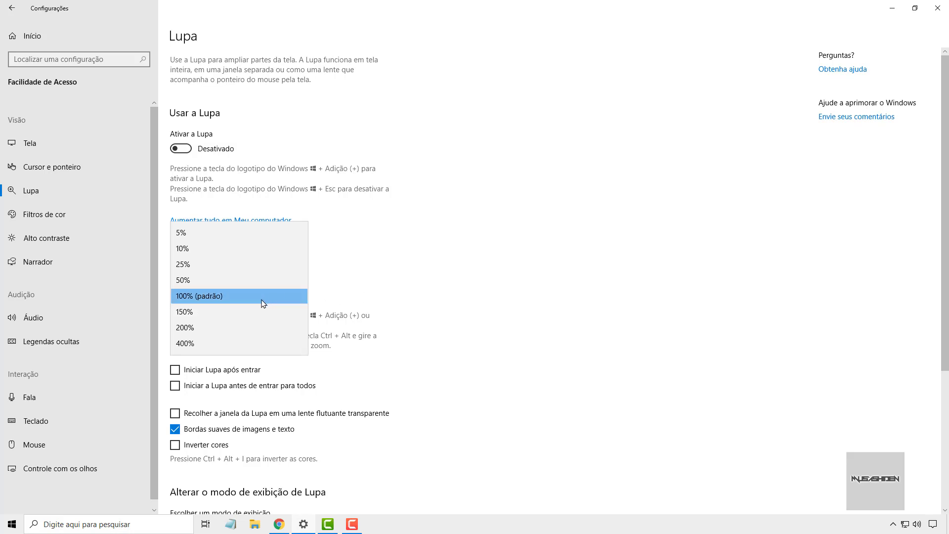
{"action": "left_click", "coordinate": [325, 300]}
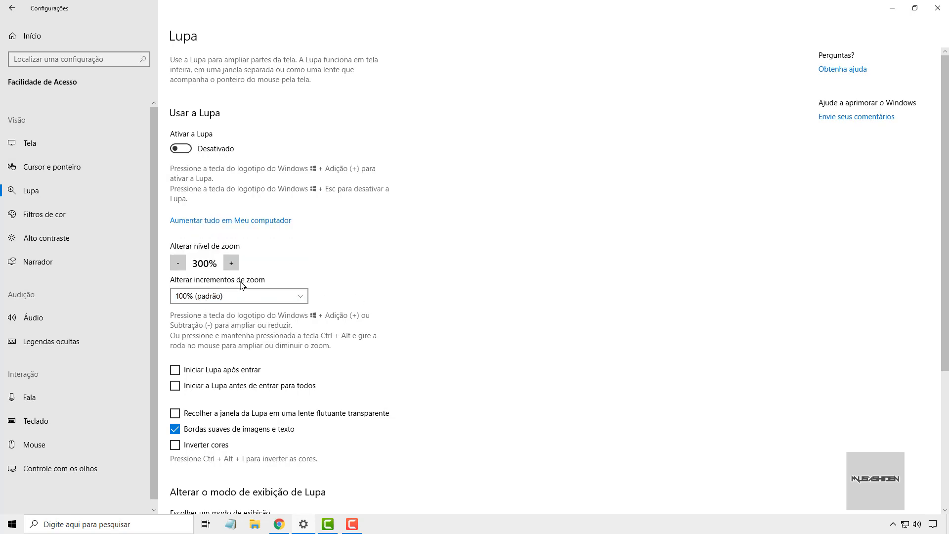
Turn on Lupa, zoom in to 400% and back to 300%, and close it
{"action": "left_click", "coordinate": [191, 149]}
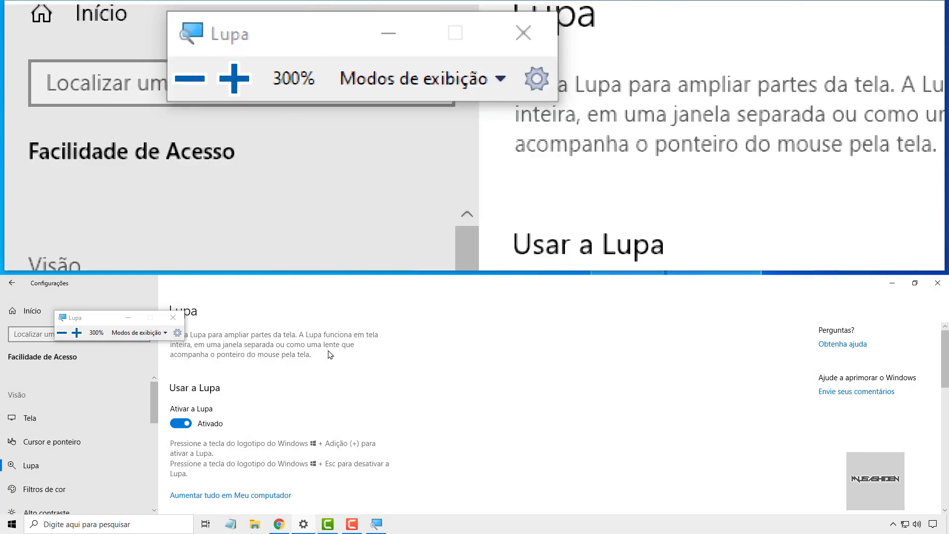
{"action": "scroll", "coordinate": [349, 355], "scroll_direction": "down", "scroll_amount": 5}
{"action": "scroll", "coordinate": [317, 364], "scroll_direction": "up", "scroll_amount": 3}
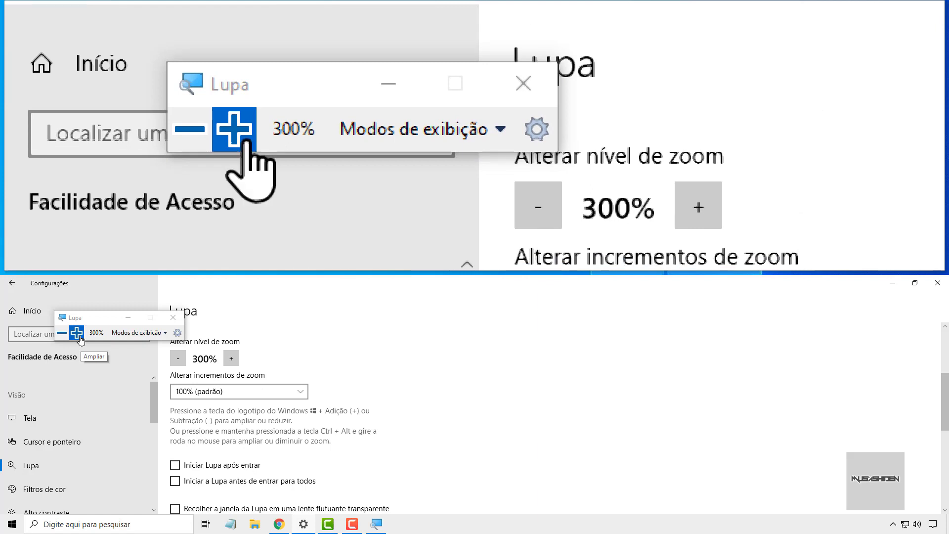
{"action": "left_click", "coordinate": [77, 334]}
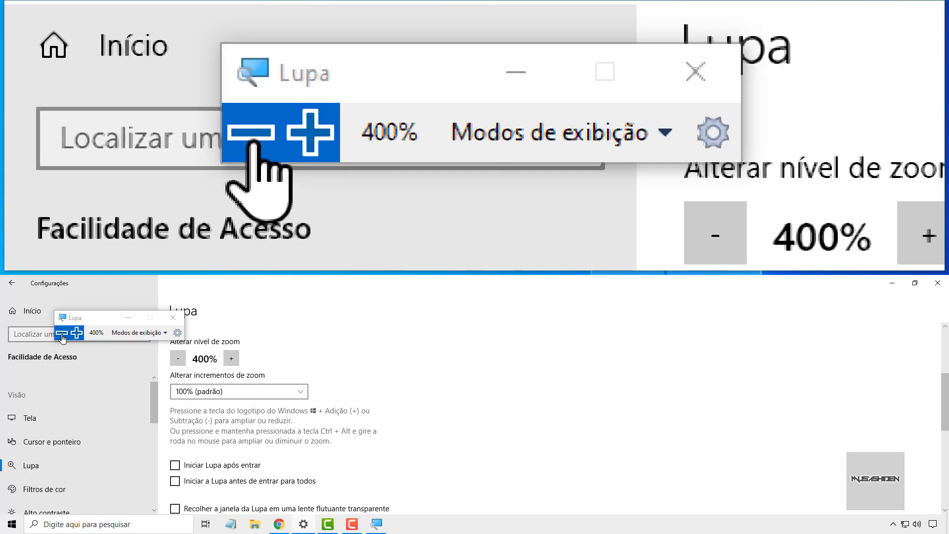
{"action": "left_click", "coordinate": [62, 334]}
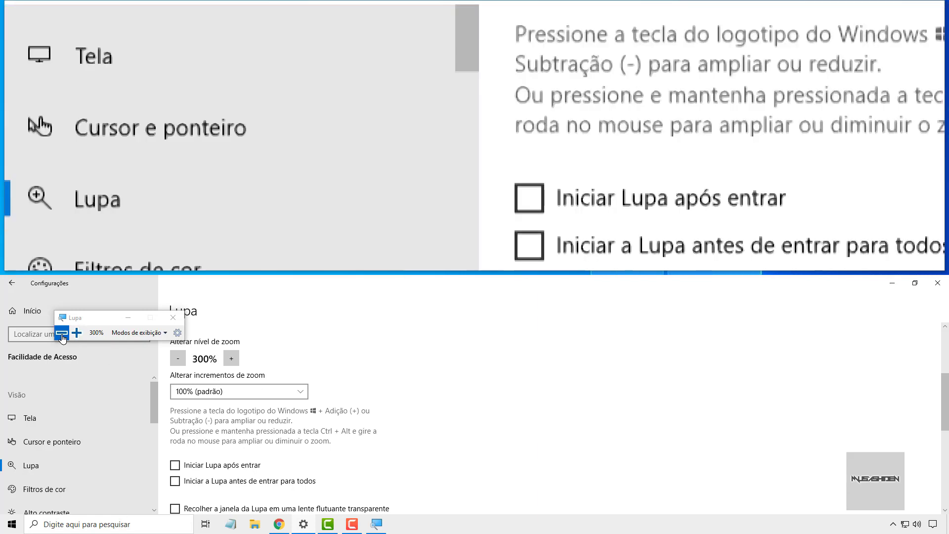
{"action": "left_click", "coordinate": [173, 317]}
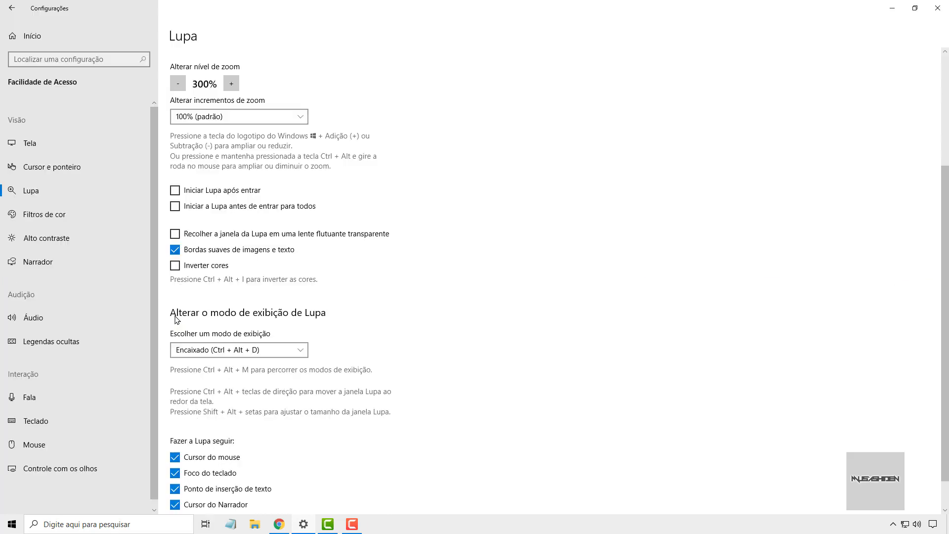
Try a zoom increment of 200% and restore the 100% default
{"action": "scroll", "coordinate": [310, 163], "scroll_direction": "up", "scroll_amount": 4}
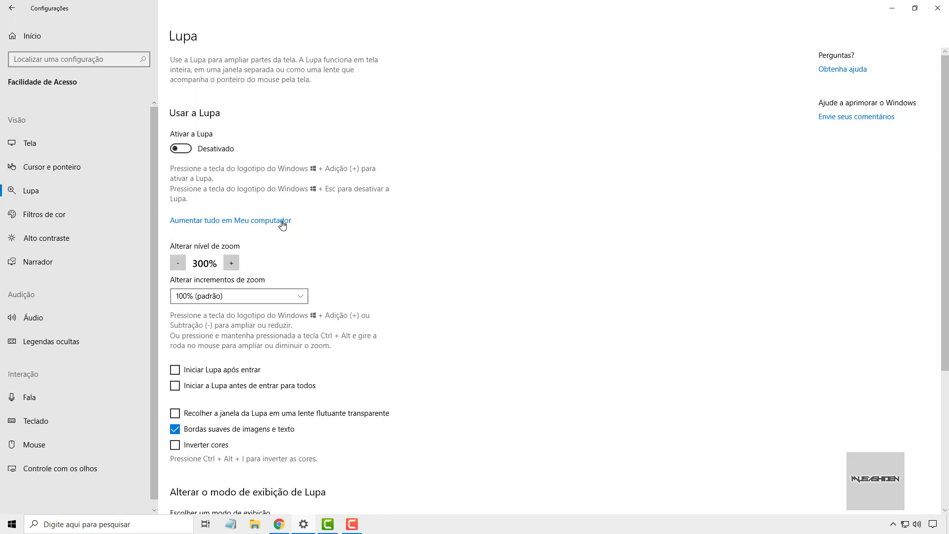
{"action": "left_click", "coordinate": [279, 296]}
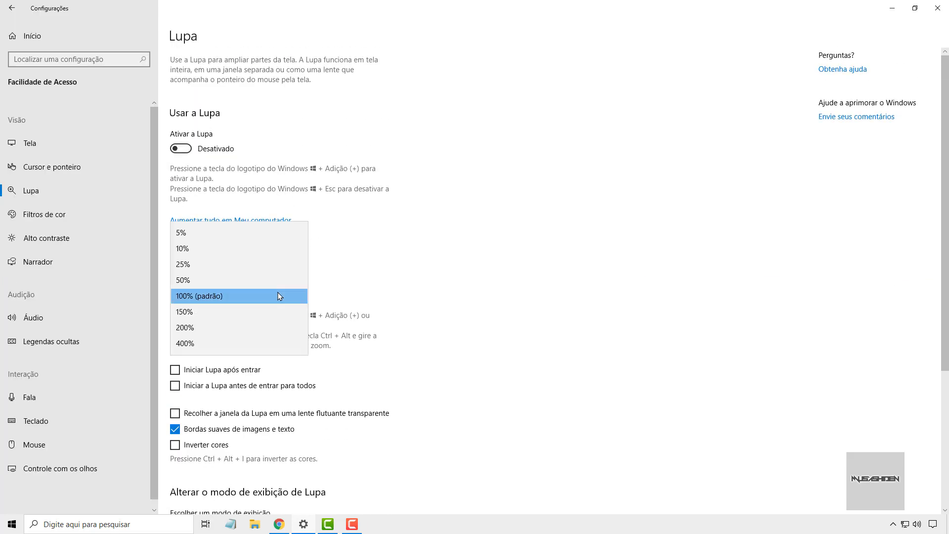
{"action": "left_click", "coordinate": [218, 327]}
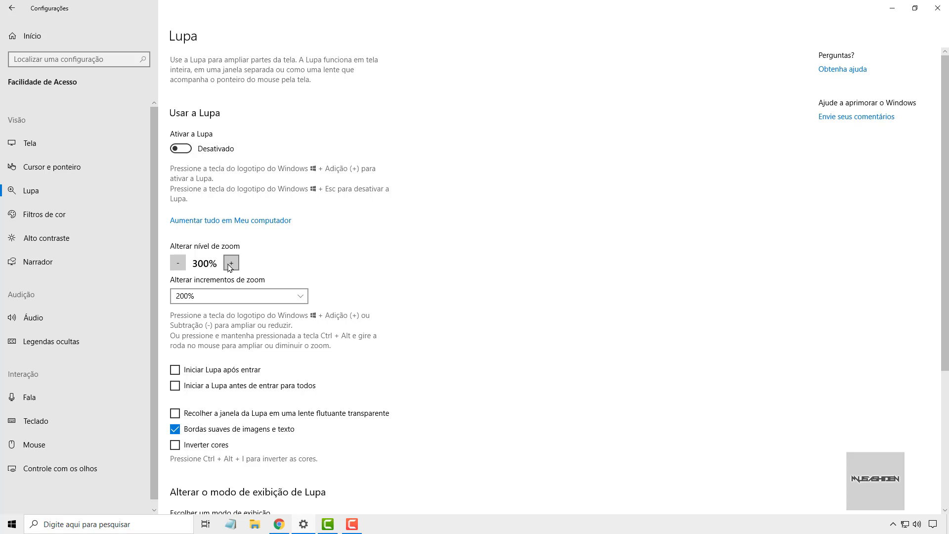
{"action": "scroll", "coordinate": [246, 303], "scroll_direction": "down", "scroll_amount": 3}
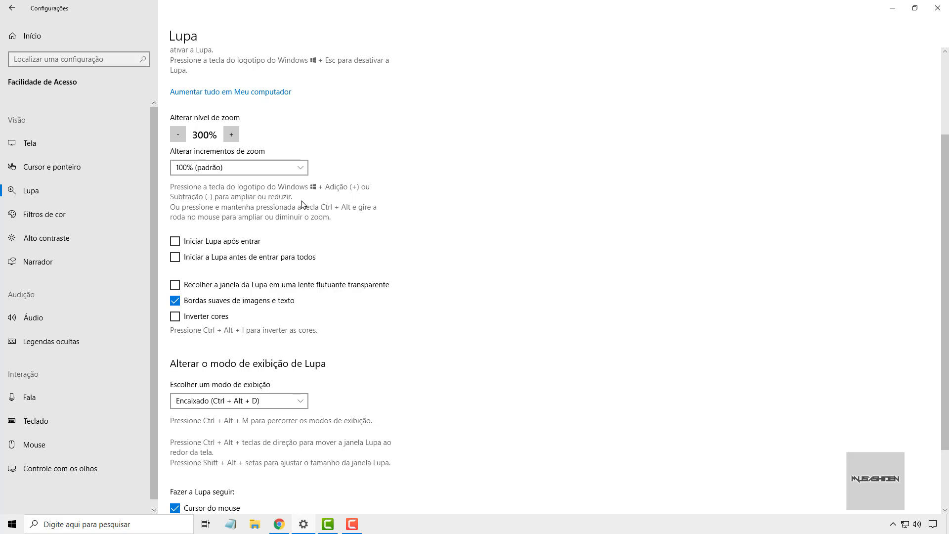
Turn on Lupa, vary the zoom between 600% and 100%, return it to 300%, and turn it off
{"action": "key", "text": "super+plus"}
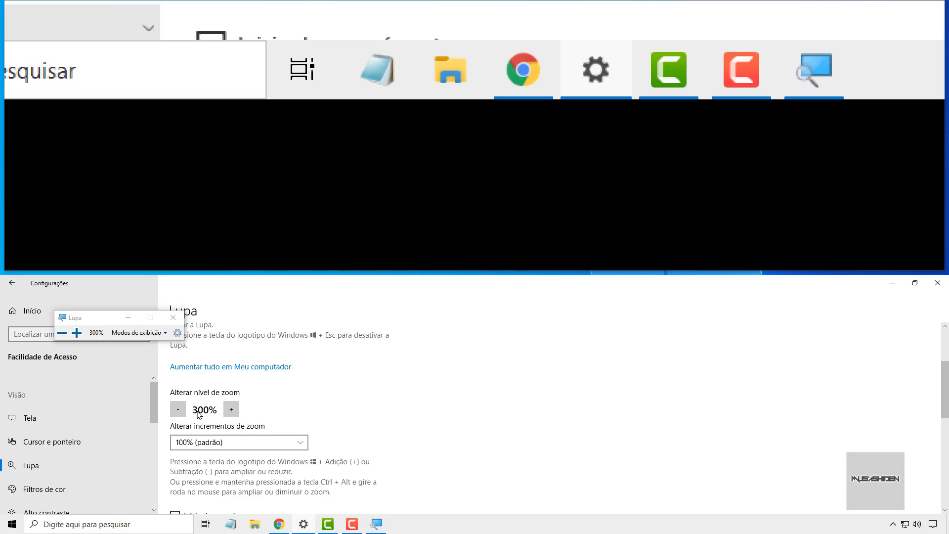
{"action": "key", "text": "super+plus"}
{"action": "key", "text": "super+minus"}
{"action": "key", "text": "super+plus"}
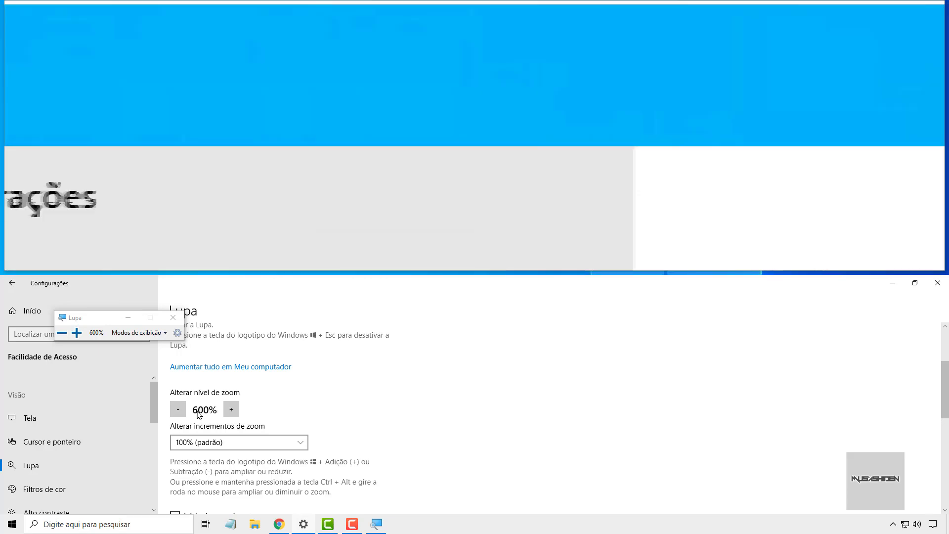
{"action": "key", "text": "super+minus"}
{"action": "key", "text": "super+minus"}
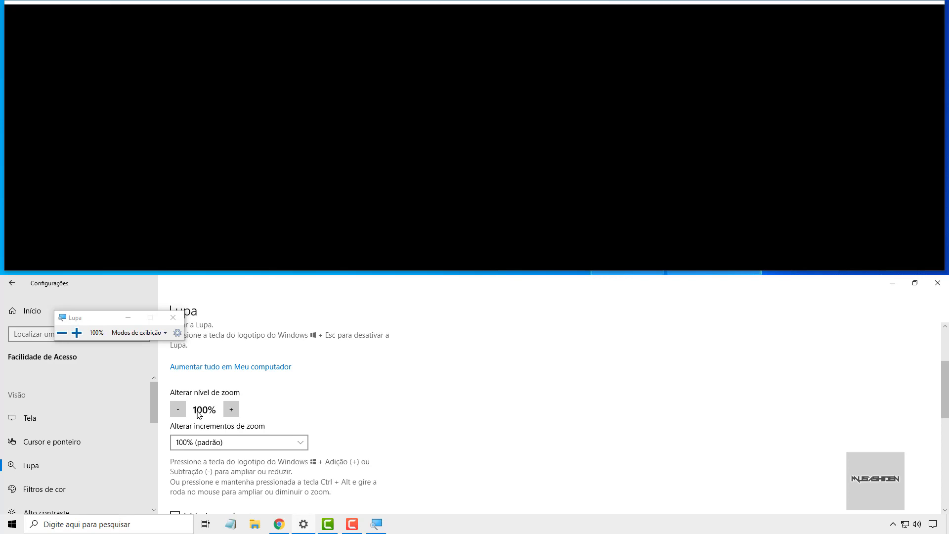
{"action": "key", "text": "super+plus"}
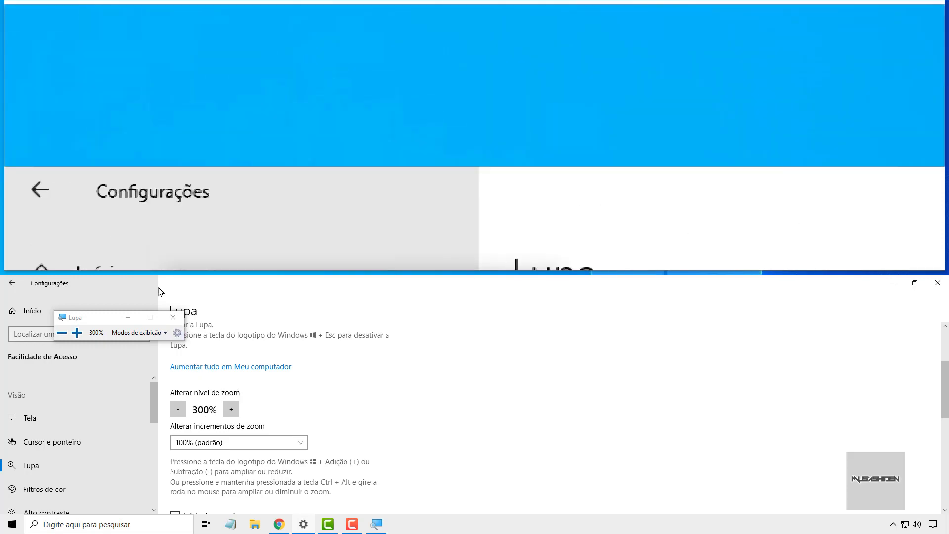
{"action": "key", "text": "super+Escape"}
Turn on Lupa, collapse its window into a floating transparent lens, expand the window from the lens, and close it
{"action": "scroll", "coordinate": [267, 232], "scroll_direction": "down", "scroll_amount": 2}
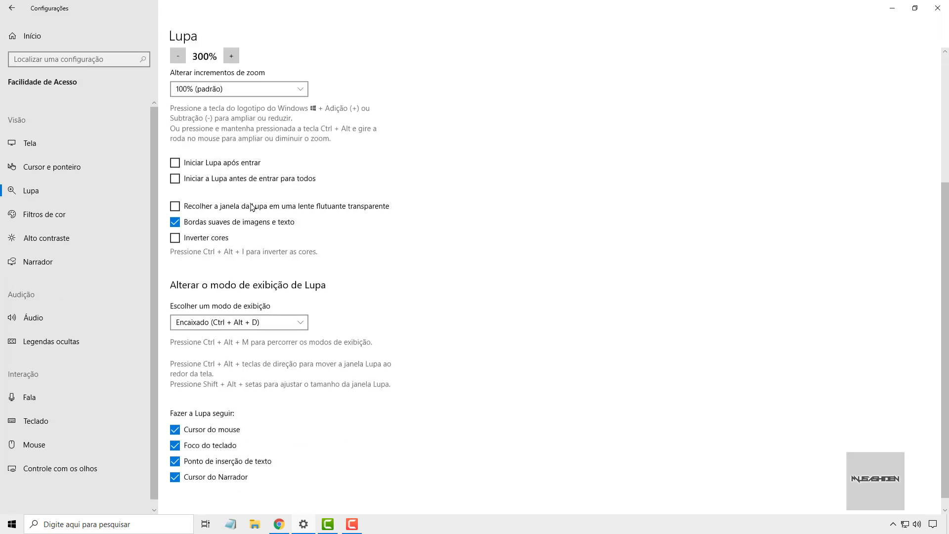
{"action": "scroll", "coordinate": [250, 207], "scroll_direction": "up", "scroll_amount": 5}
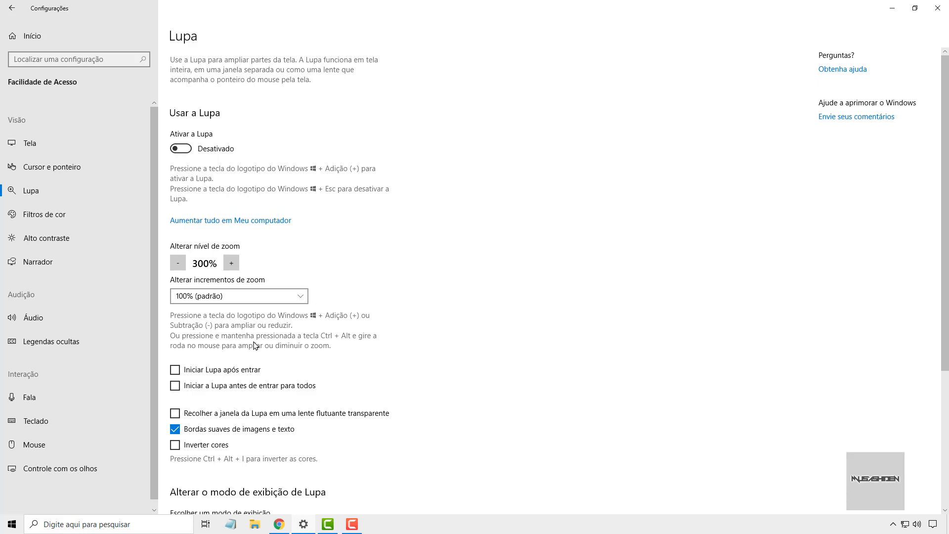
{"action": "scroll", "coordinate": [256, 343], "scroll_direction": "down", "scroll_amount": 4}
{"action": "scroll", "coordinate": [252, 346], "scroll_direction": "up", "scroll_amount": 5}
{"action": "left_click", "coordinate": [174, 150]}
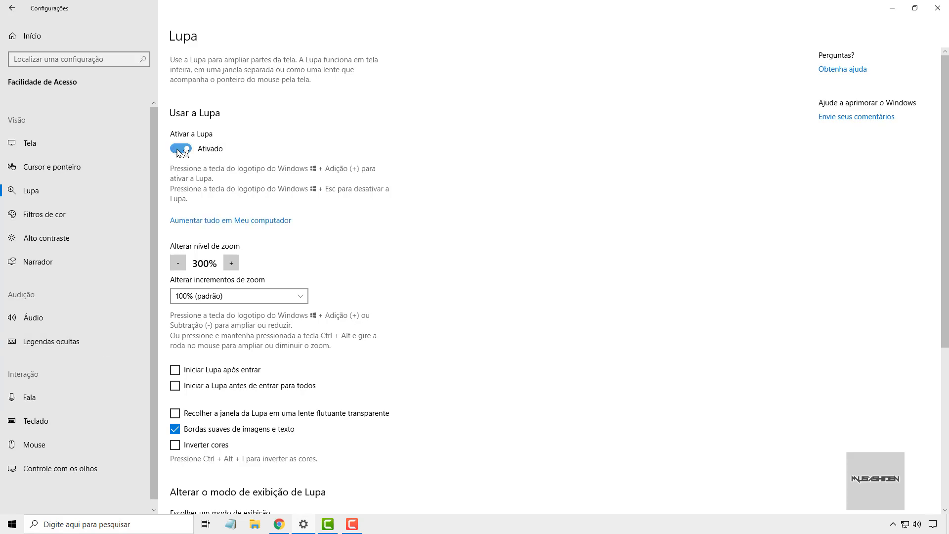
{"action": "left_click", "coordinate": [175, 413]}
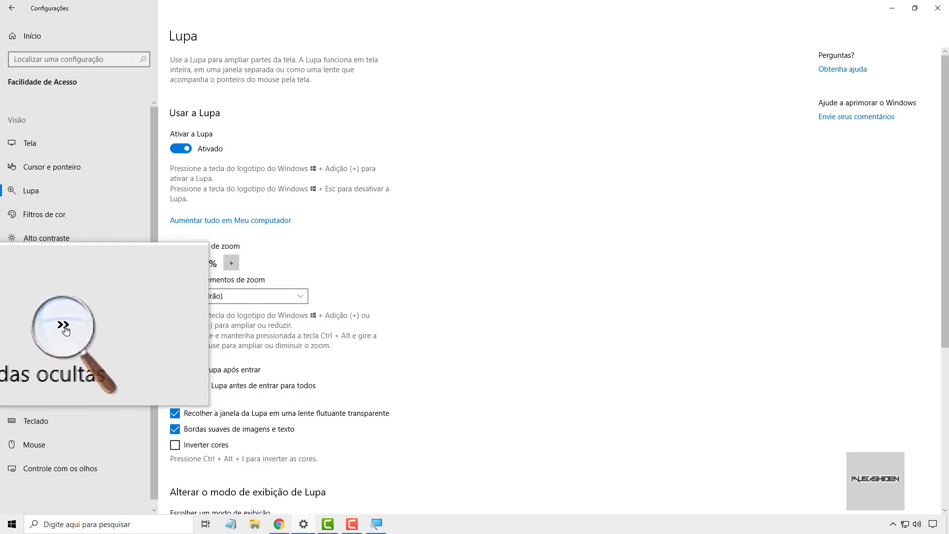
{"action": "left_click", "coordinate": [73, 327]}
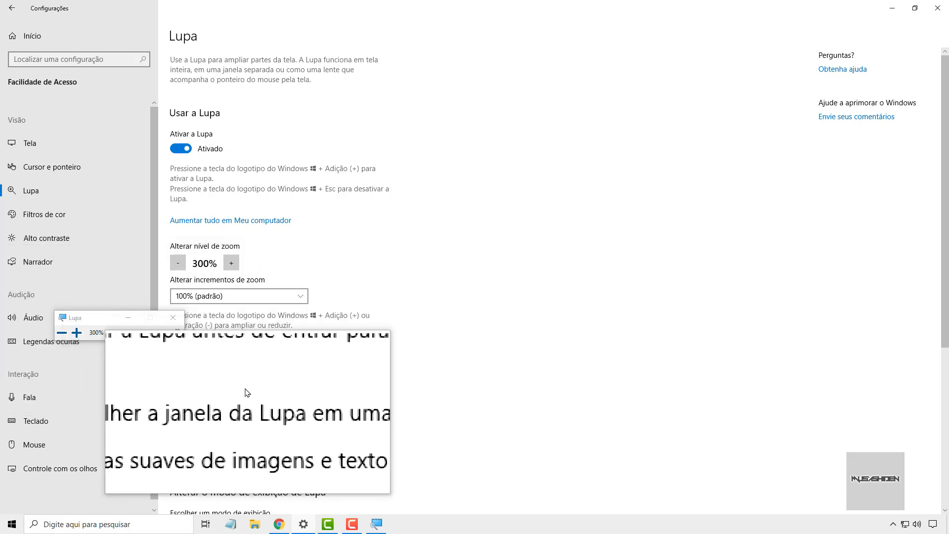
{"action": "left_click", "coordinate": [173, 317]}
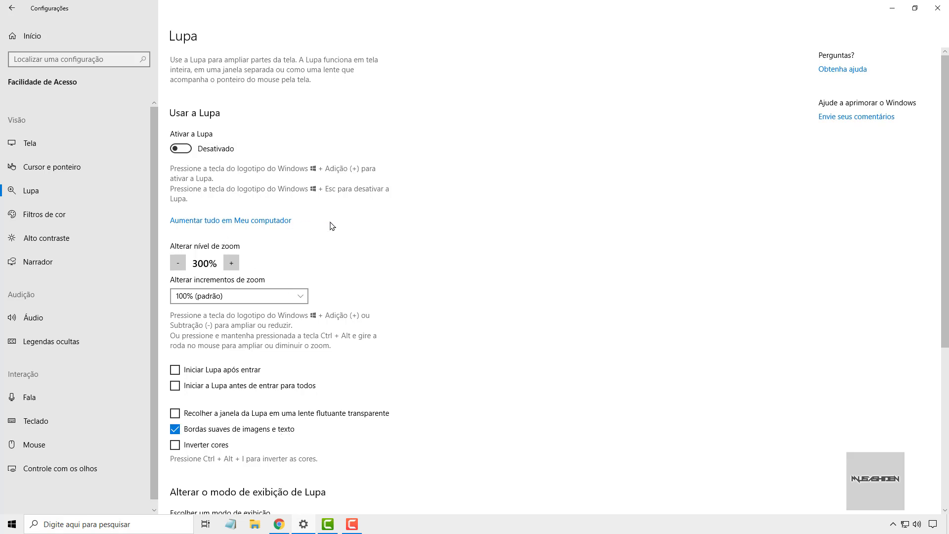
Enable inverted colours for Lupa, turn it on to preview the effect, and close it
{"action": "scroll", "coordinate": [297, 243], "scroll_direction": "down", "scroll_amount": 5}
{"action": "key", "text": "ctrl+alt+i"}
{"action": "scroll", "coordinate": [262, 274], "scroll_direction": "up", "scroll_amount": 3}
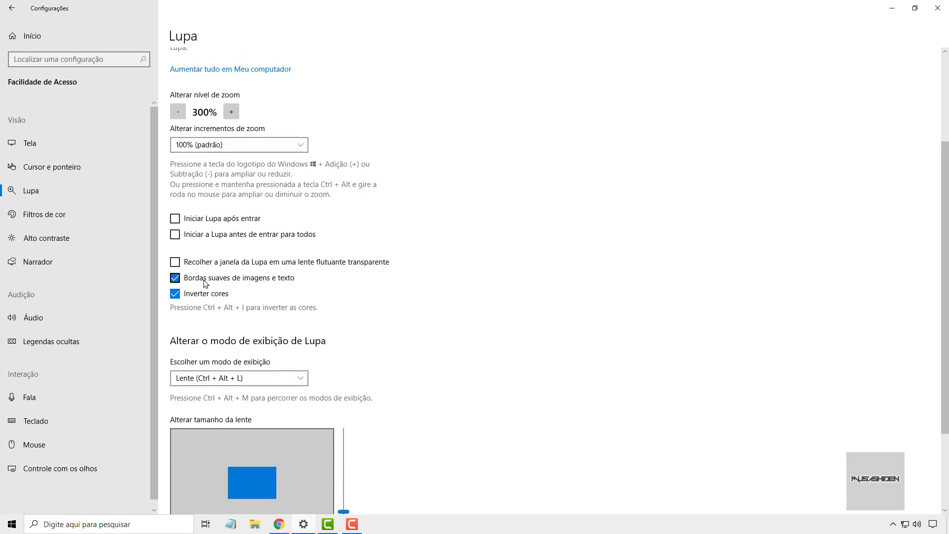
{"action": "scroll", "coordinate": [205, 282], "scroll_direction": "up", "scroll_amount": 3}
{"action": "key", "text": "super+plus"}
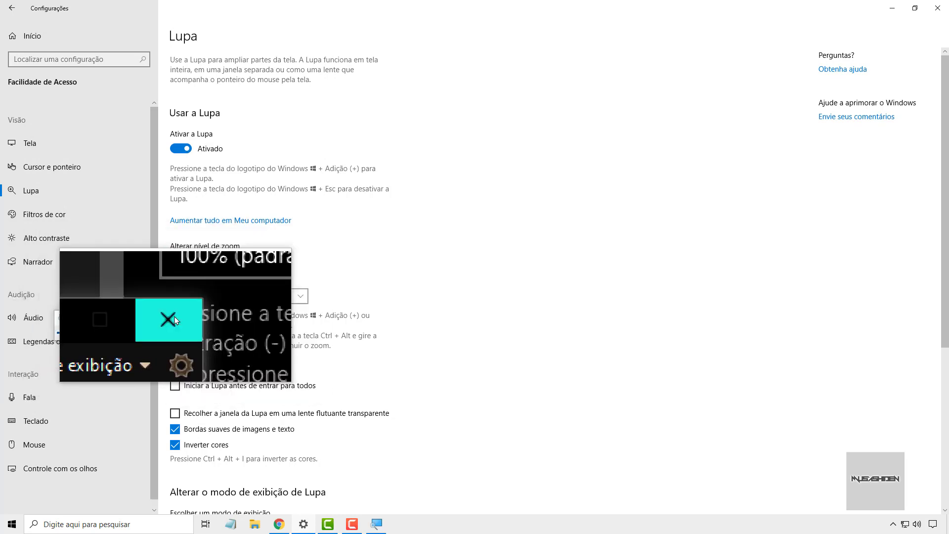
{"action": "left_click", "coordinate": [172, 316]}
{"action": "scroll", "coordinate": [281, 255], "scroll_direction": "down", "scroll_amount": 5}
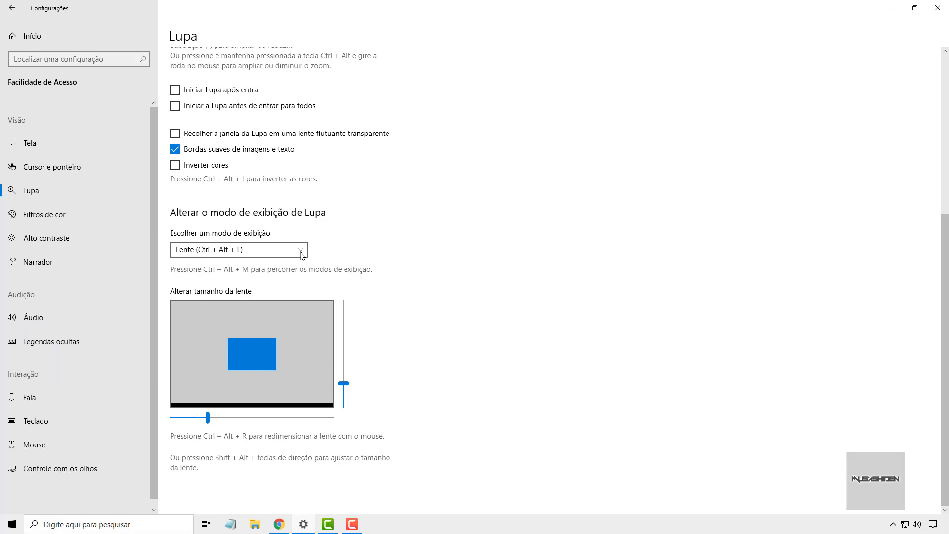
Review the available Lupa view modes and keep Lente selected
{"action": "left_click", "coordinate": [302, 255]}
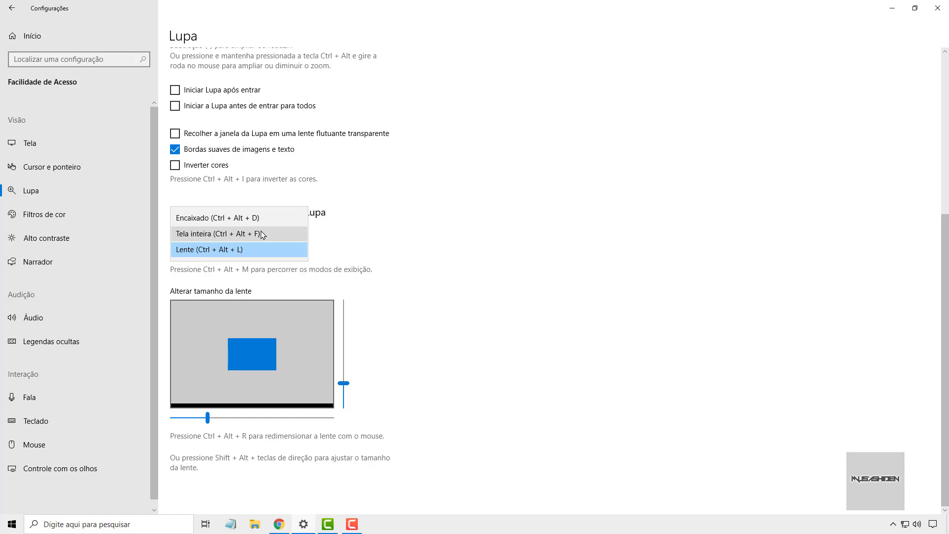
{"action": "left_click", "coordinate": [221, 253]}
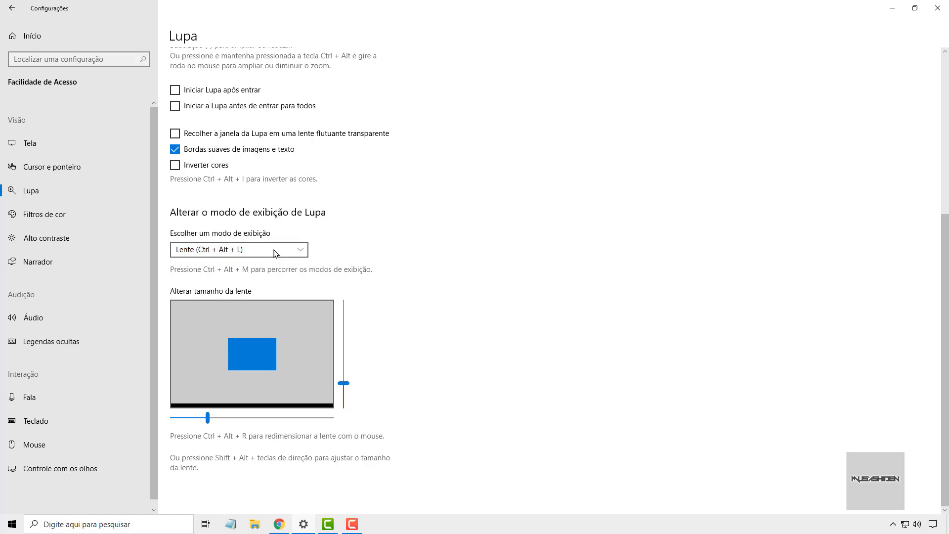
{"action": "left_click", "coordinate": [275, 252]}
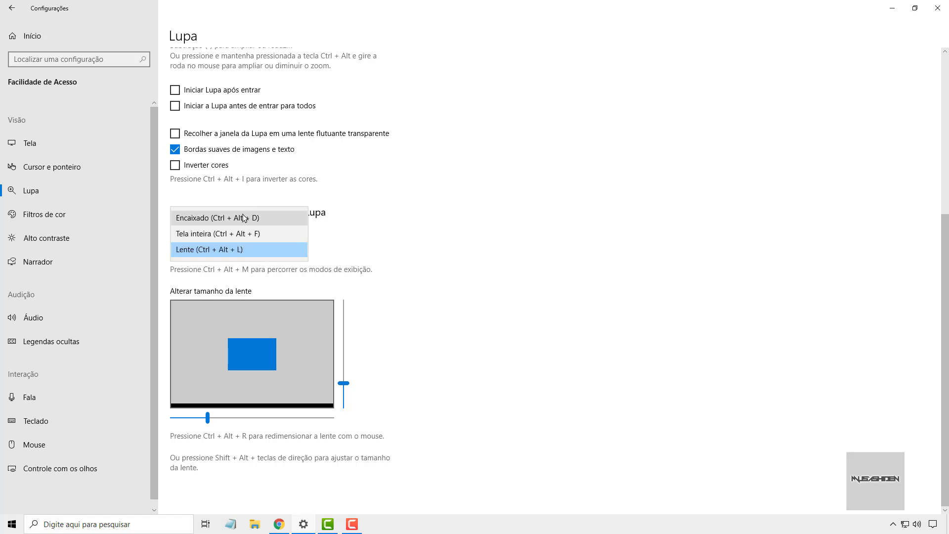
{"action": "left_click", "coordinate": [244, 250]}
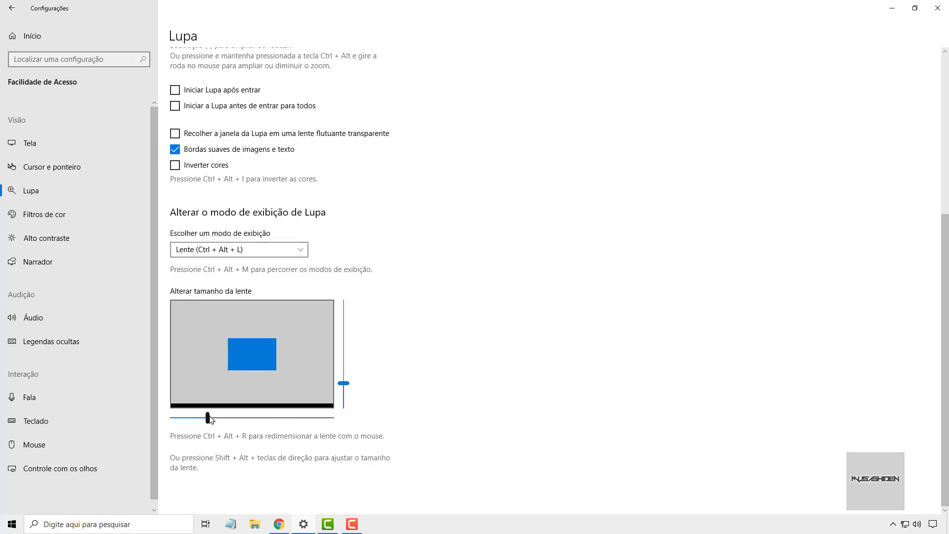
Reduce the Lupa lens to its minimum width and height, keeping the Lente view mode
{"action": "mouse_move", "coordinate": [208, 418]}
{"action": "left_mouse_down"}
{"action": "mouse_move", "coordinate": [246, 420]}
{"action": "mouse_move", "coordinate": [207, 418]}
{"action": "left_mouse_up"}
{"action": "mouse_move", "coordinate": [345, 384]}
{"action": "left_mouse_down"}
{"action": "mouse_move", "coordinate": [343, 349]}
{"action": "mouse_move", "coordinate": [345, 394]}
{"action": "mouse_move", "coordinate": [345, 384]}
{"action": "left_mouse_up"}
{"action": "mouse_move", "coordinate": [207, 418]}
{"action": "left_mouse_down"}
{"action": "mouse_move", "coordinate": [178, 419]}
{"action": "mouse_move", "coordinate": [190, 419]}
{"action": "left_mouse_up"}
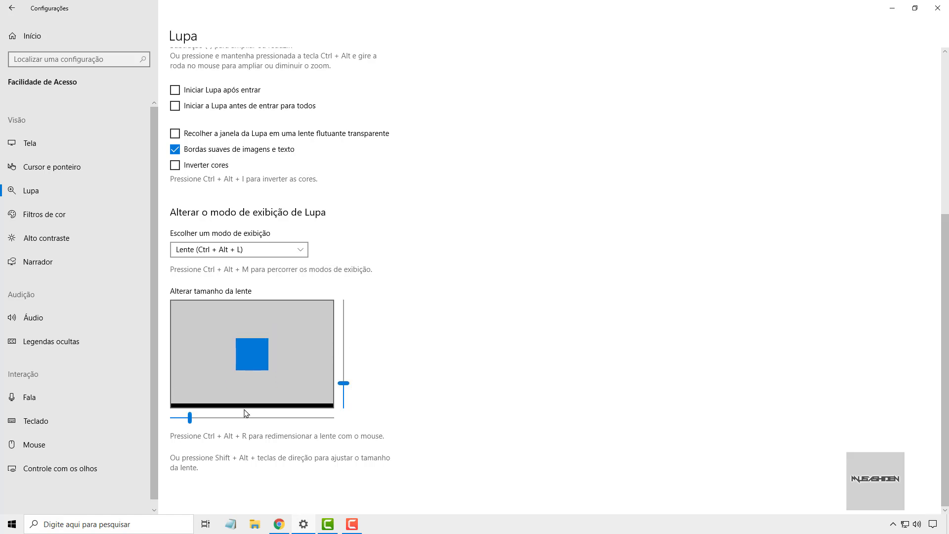
{"action": "left_click_drag", "start_coordinate": [343, 391], "coordinate": [345, 394]}
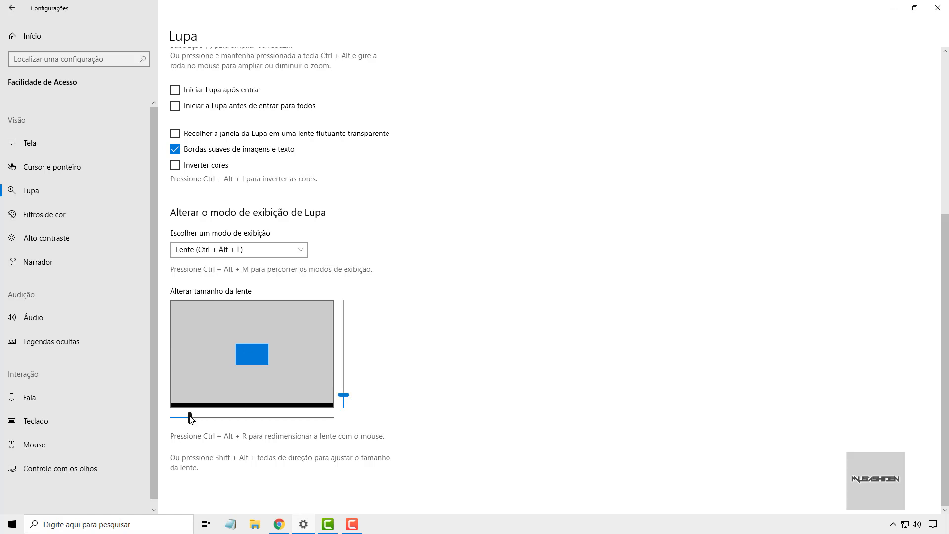
{"action": "left_click_drag", "start_coordinate": [190, 418], "coordinate": [173, 418]}
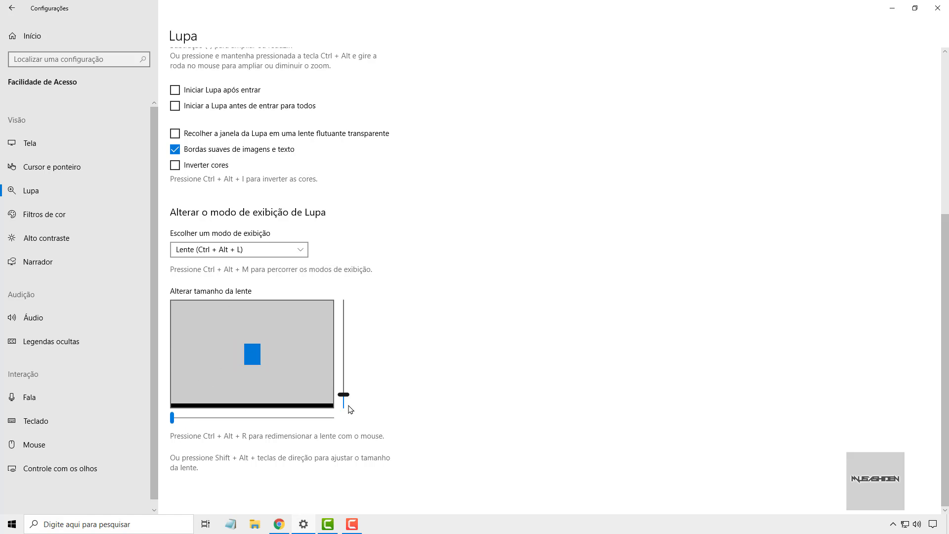
{"action": "left_click_drag", "start_coordinate": [343, 395], "coordinate": [343, 406]}
{"action": "left_click", "coordinate": [237, 252]}
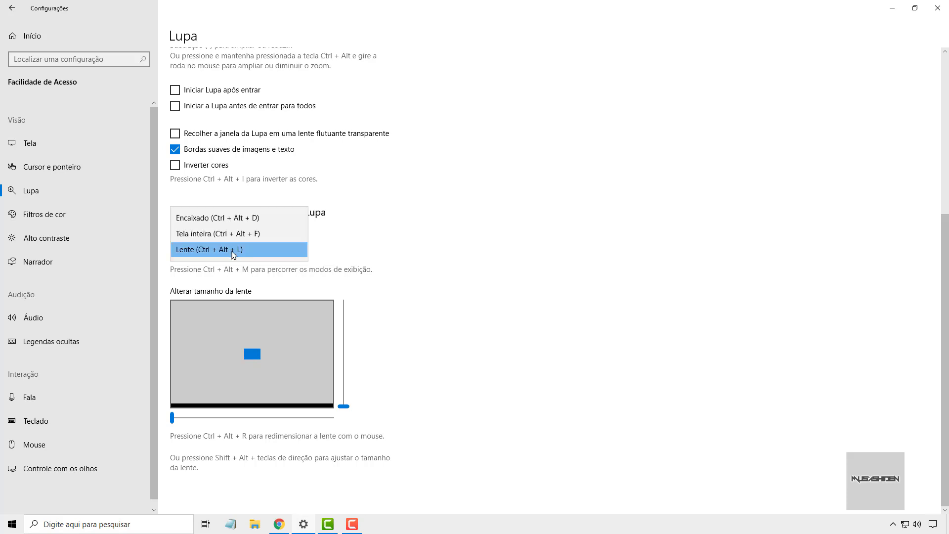
{"action": "left_click", "coordinate": [237, 254]}
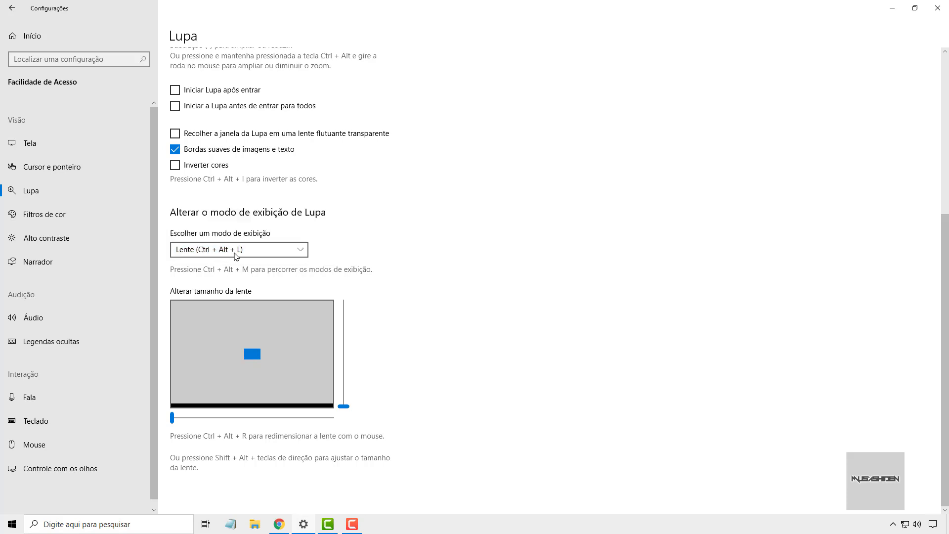
Turn on Lupa to preview the resized lens, close it, and return to the lens size settings
{"action": "scroll", "coordinate": [363, 228], "scroll_direction": "up", "scroll_amount": 5}
{"action": "scroll", "coordinate": [363, 228], "scroll_direction": "up", "scroll_amount": 1}
{"action": "left_click", "coordinate": [181, 149]}
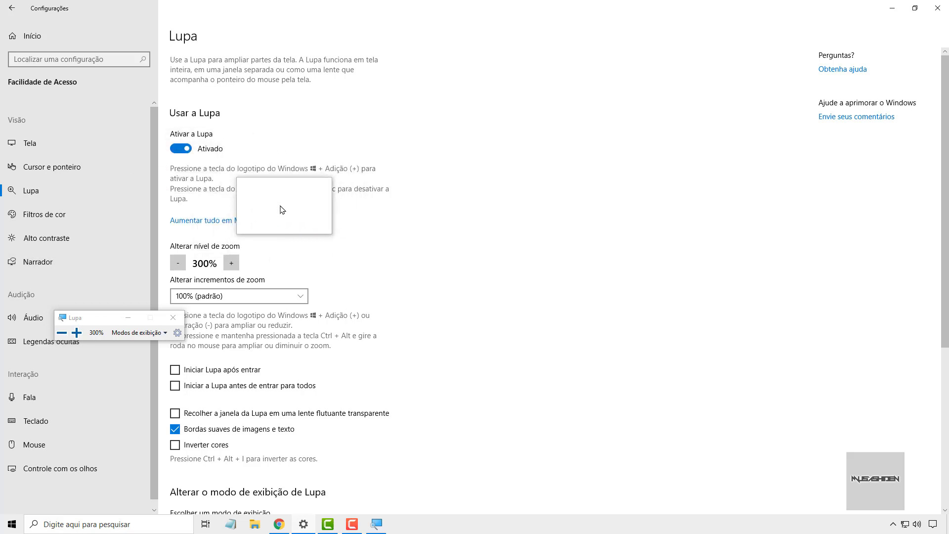
{"action": "left_click", "coordinate": [174, 320]}
{"action": "scroll", "coordinate": [370, 253], "scroll_direction": "down", "scroll_amount": 5}
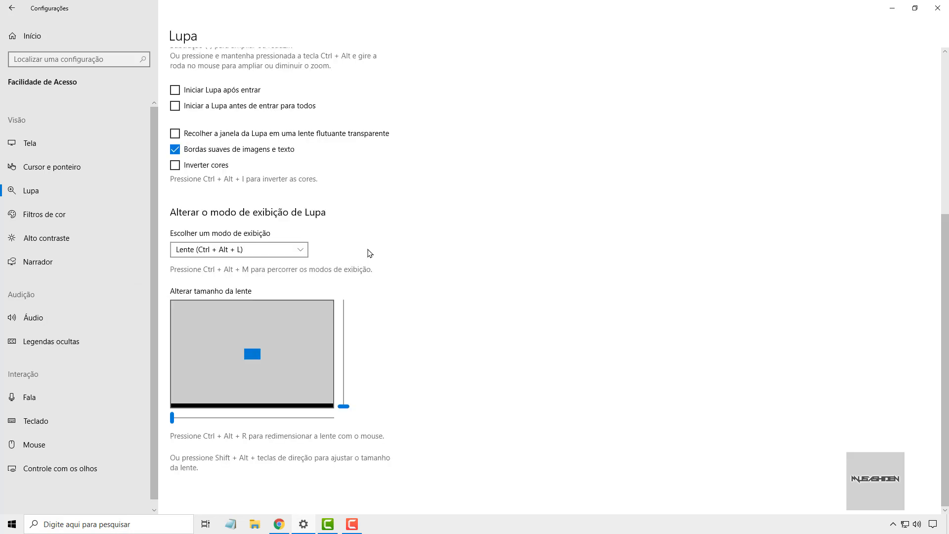